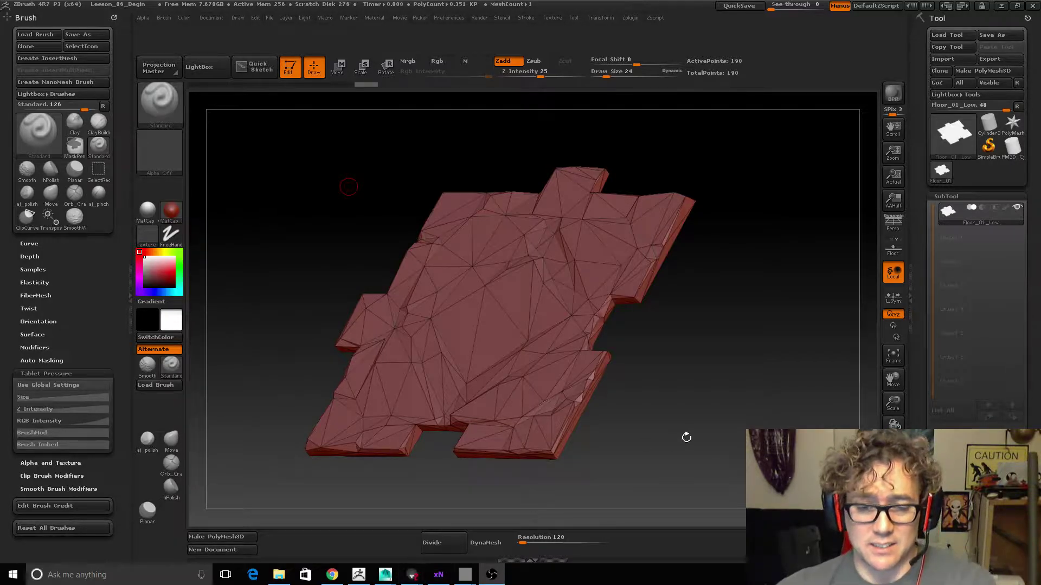
# Step: Tilt the ZBrush floor tile toward top-down, then switch to Marmoset's 19_Begin dungeon scene
pyautogui.moveTo(685, 434); pyautogui.dragTo(615, 447)
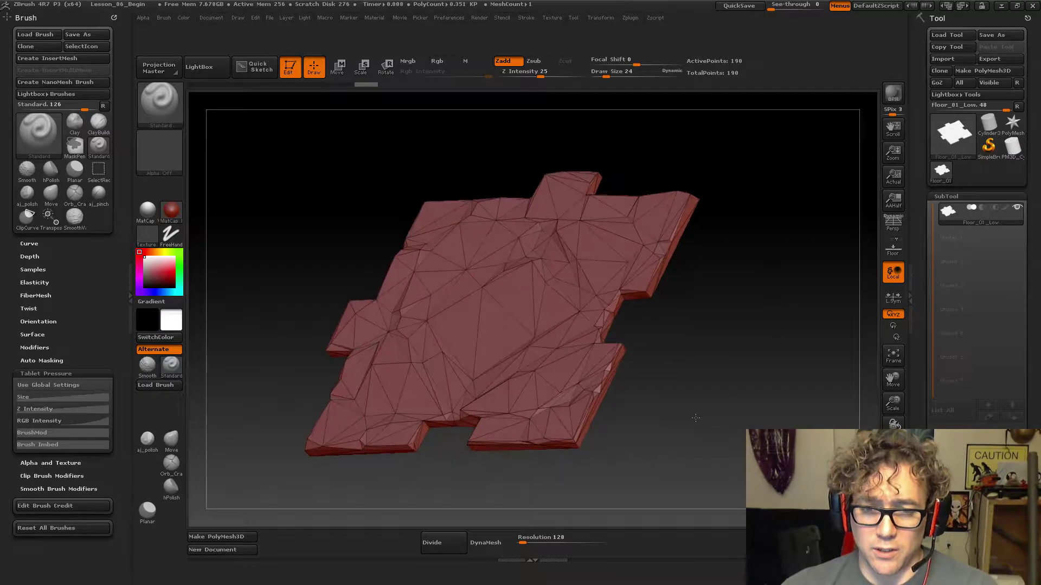
pyautogui.hotkey('alt', 'Tab')
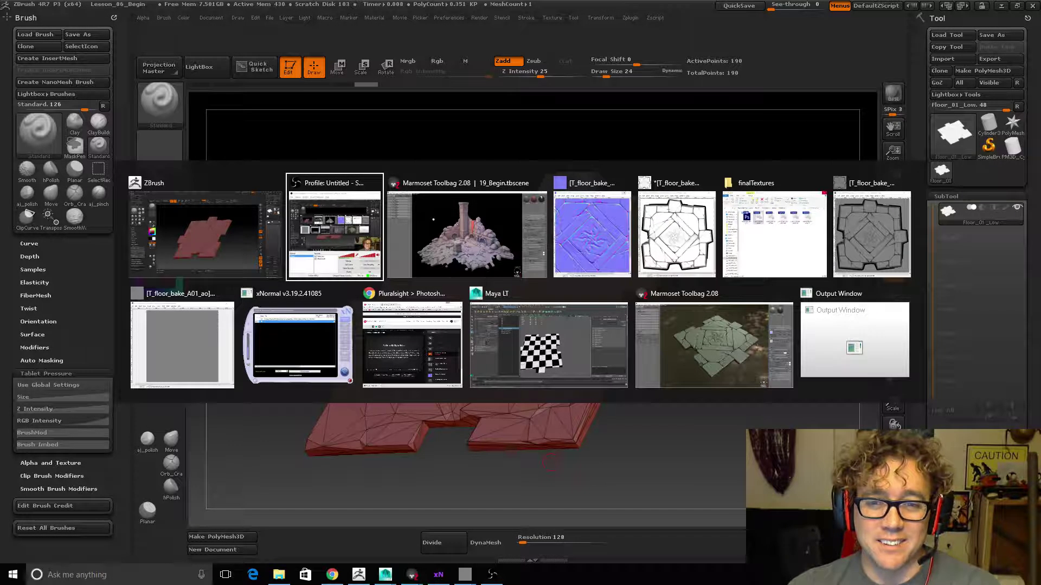
pyautogui.click(819, 182)
pyautogui.hotkey('alt', 'Tab')
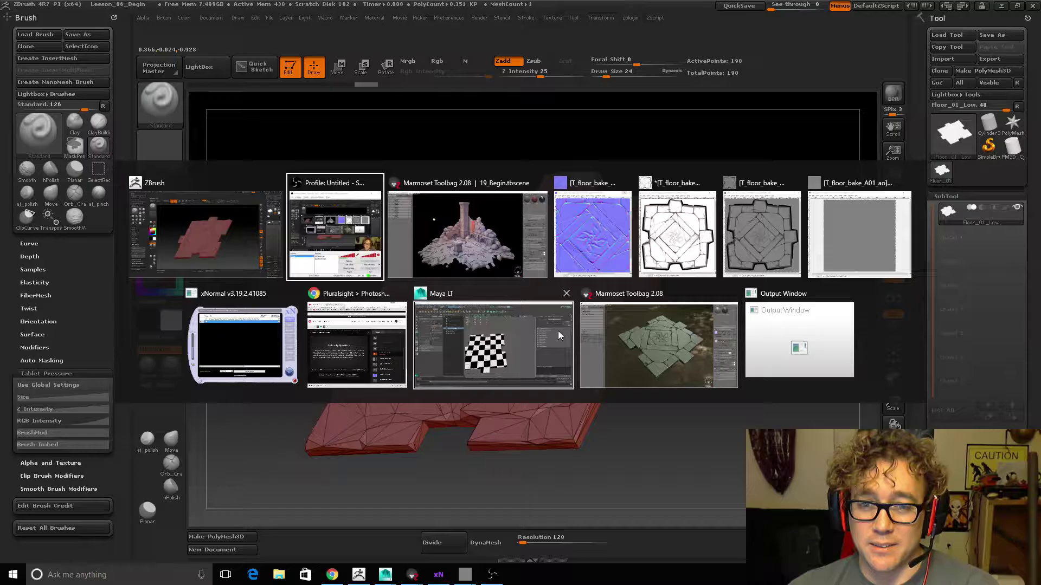
pyautogui.click(467, 255)
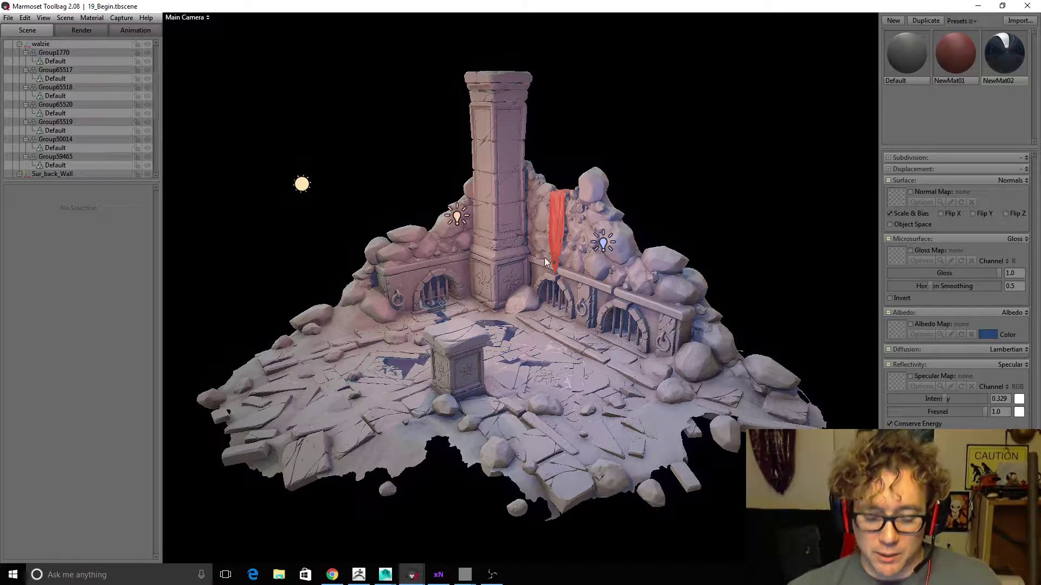
pyautogui.moveTo(698, 225); pyautogui.dragTo(388, 406)
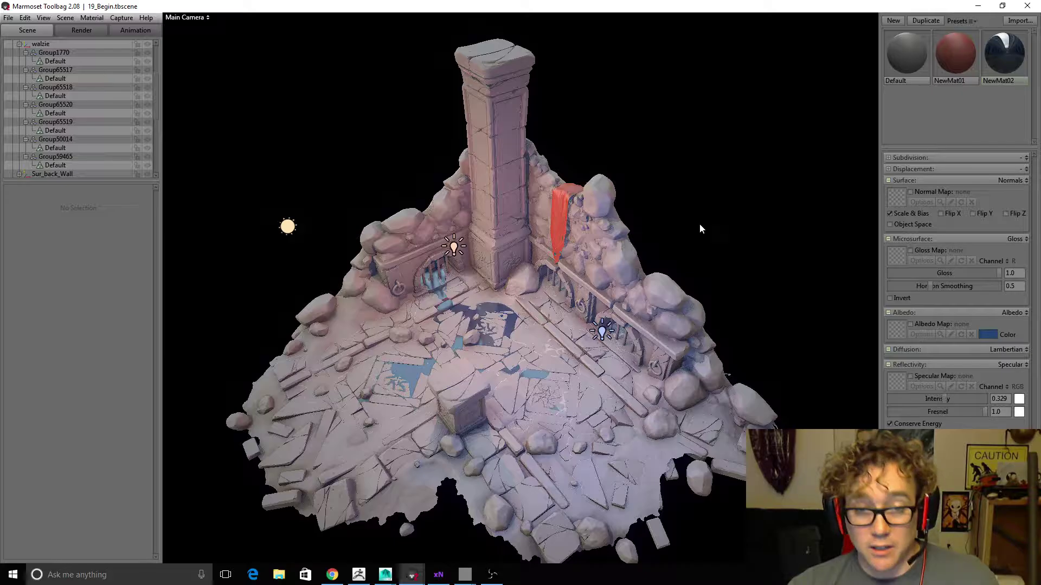
pyautogui.press('f')
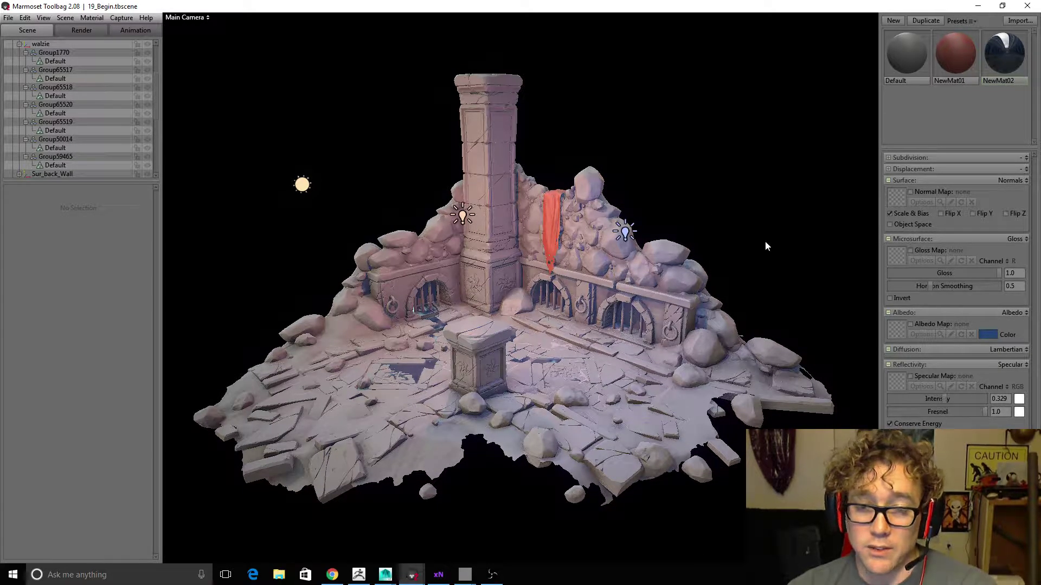
pyautogui.moveTo(768, 234)
pyautogui.mouseDown()
pyautogui.moveTo(753, 258)
pyautogui.moveTo(737, 252)
pyautogui.moveTo(718, 217)
pyautogui.mouseUp()
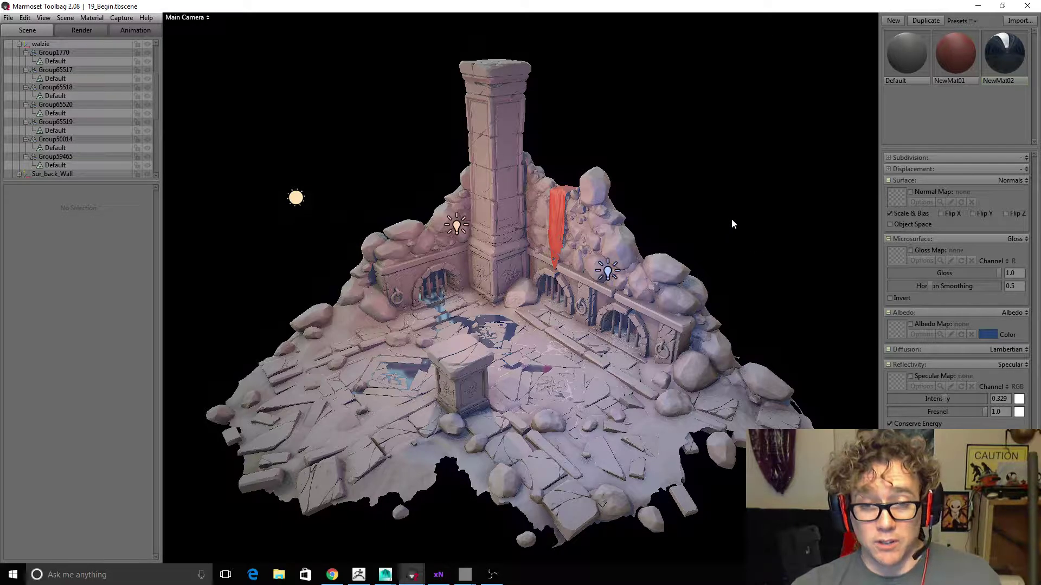
pyautogui.moveTo(732, 223); pyautogui.dragTo(725, 225)
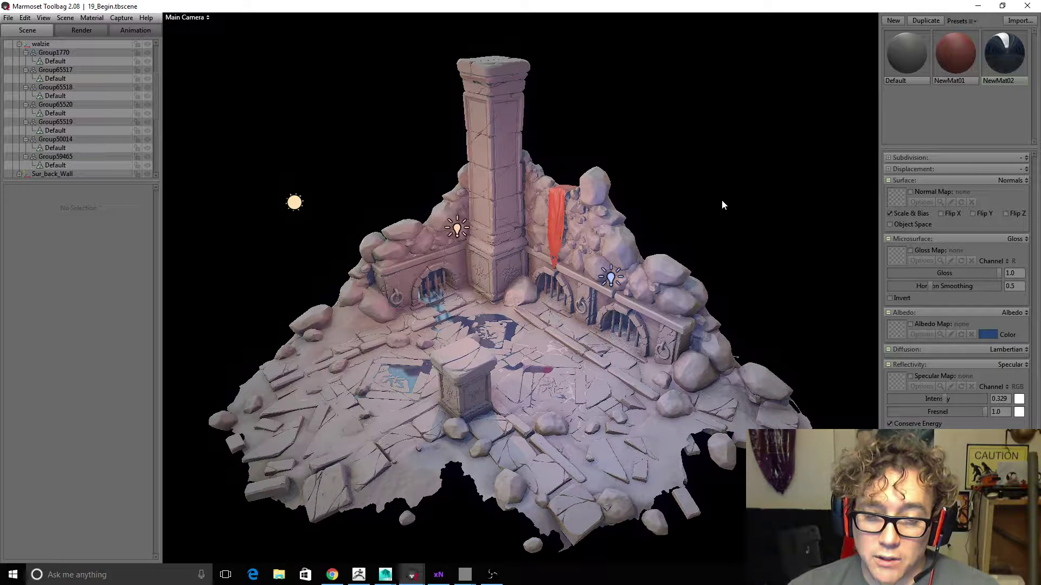
pyautogui.hotkey('alt', 'Tab')
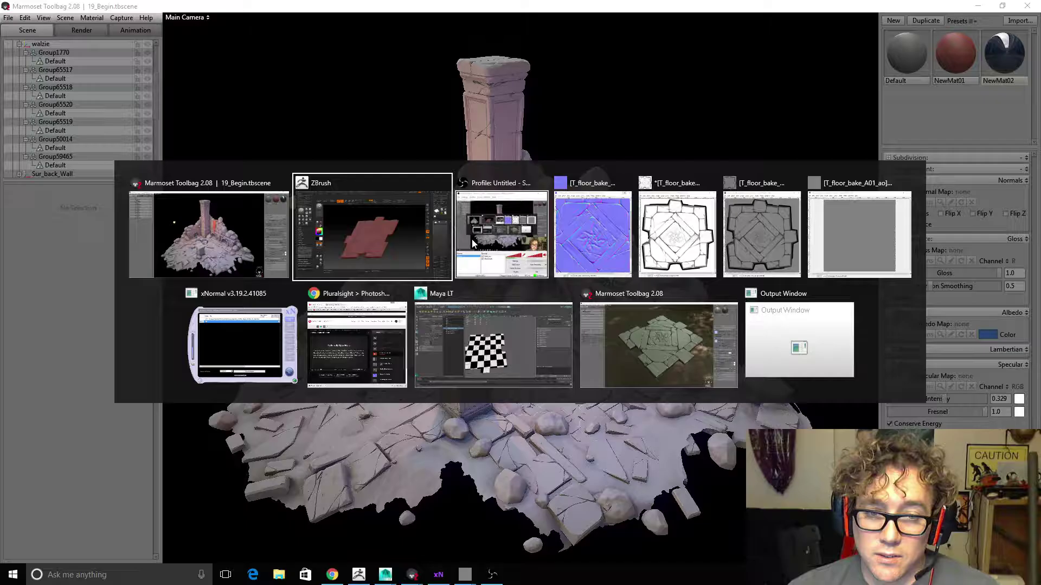
# Step: Unhide Floor_01_High in Maya LT, orbit to compare it with the checkered tile, then hide it
pyautogui.click(494, 346)
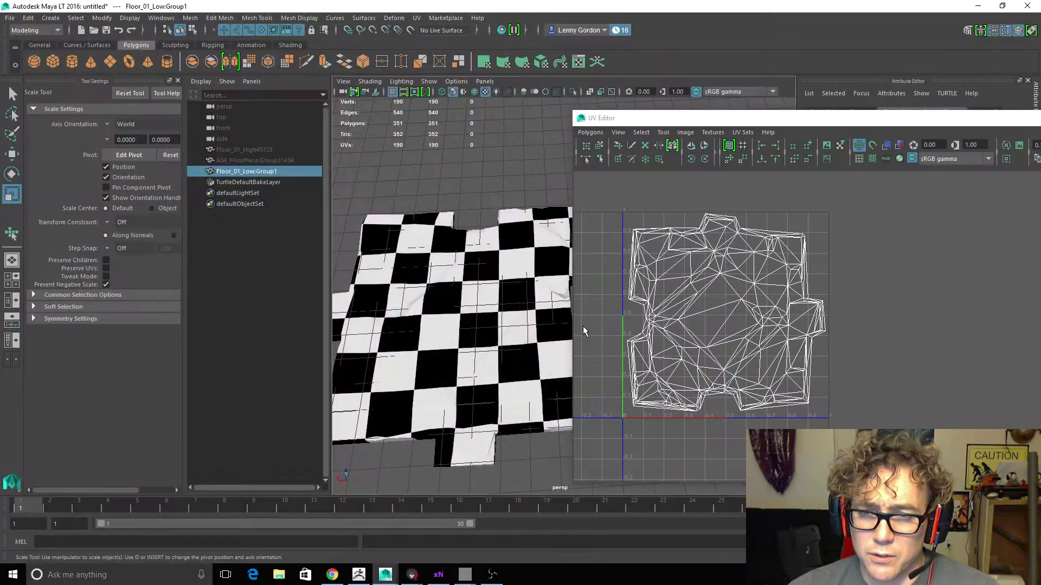
pyautogui.click(241, 149)
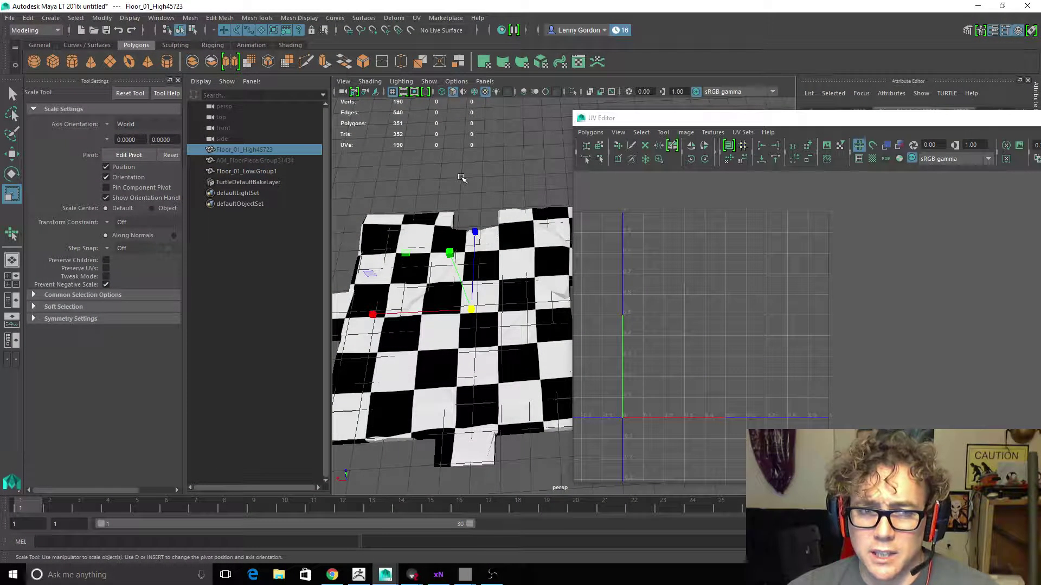
pyautogui.hotkey('shift', 'h')
pyautogui.keyDown('alt'); pyautogui.moveTo(504, 250); pyautogui.dragTo(395, 181, button='right'); pyautogui.keyUp('alt')
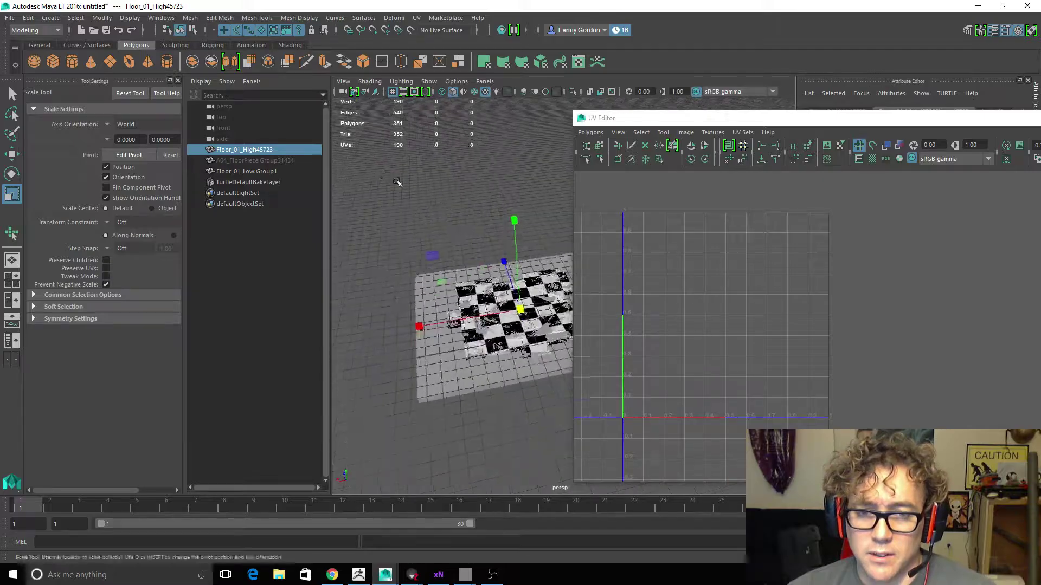
pyautogui.keyDown('alt'); pyautogui.moveTo(395, 181); pyautogui.dragTo(492, 201); pyautogui.keyUp('alt')
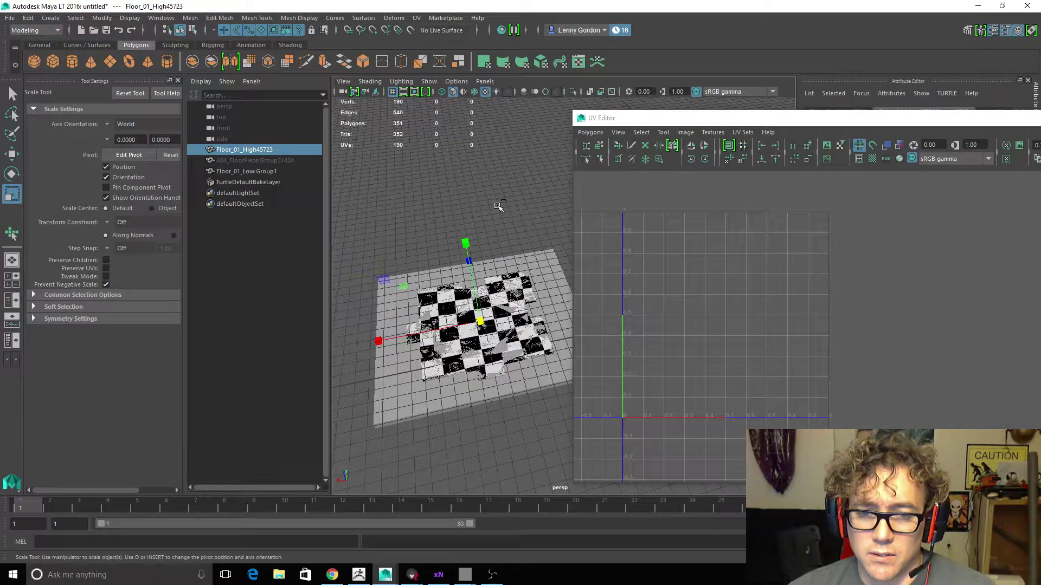
pyautogui.hotkey('ctrl', 'h')
pyautogui.hotkey('alt', 'Tab')
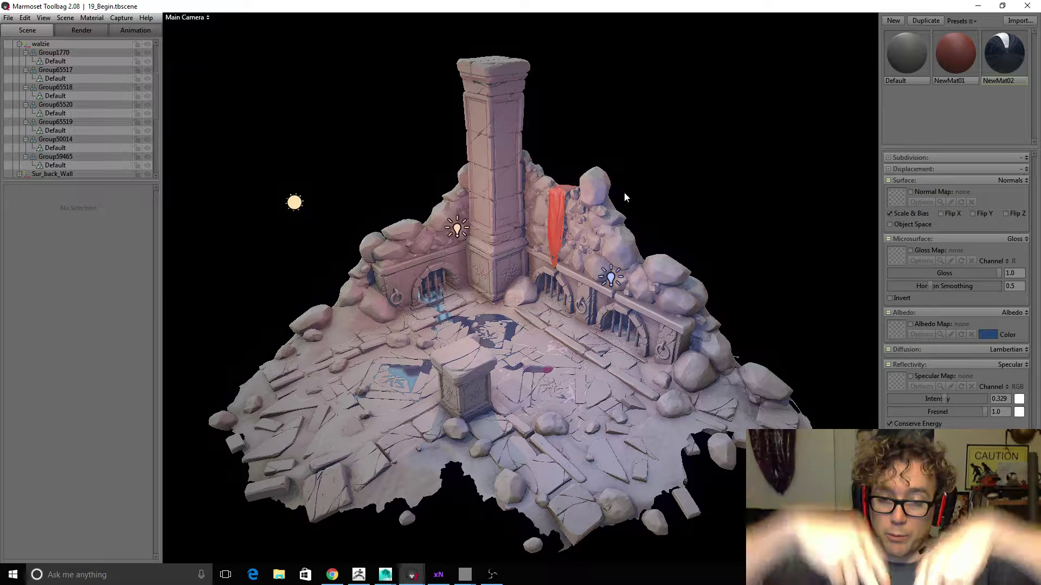
# Step: Bring up xNormal's high-definition mesh list showing Floor_01_High.OBJ, then switch windows
pyautogui.click(438, 575)
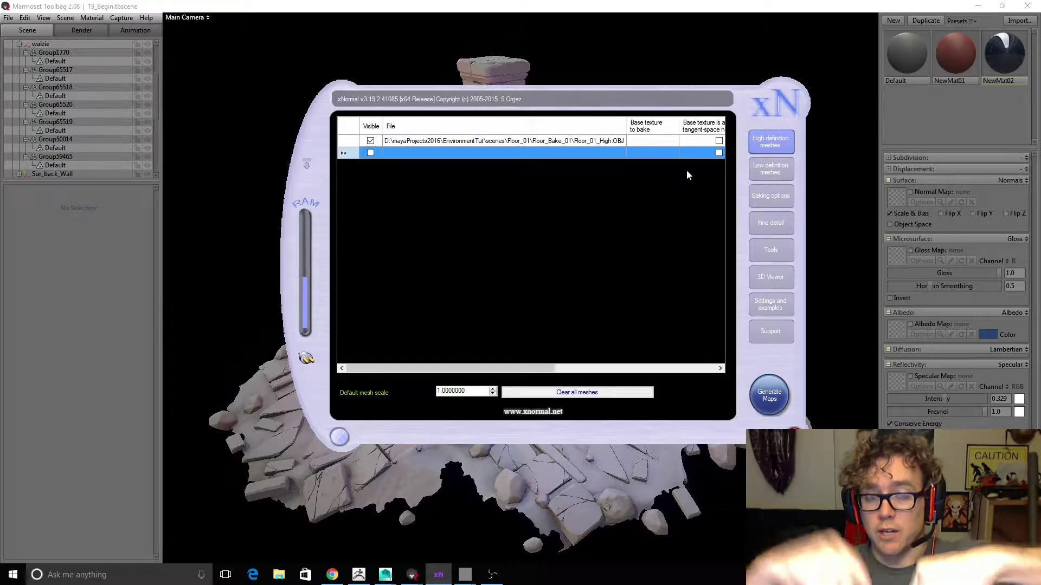
pyautogui.hotkey('alt', 'Tab')
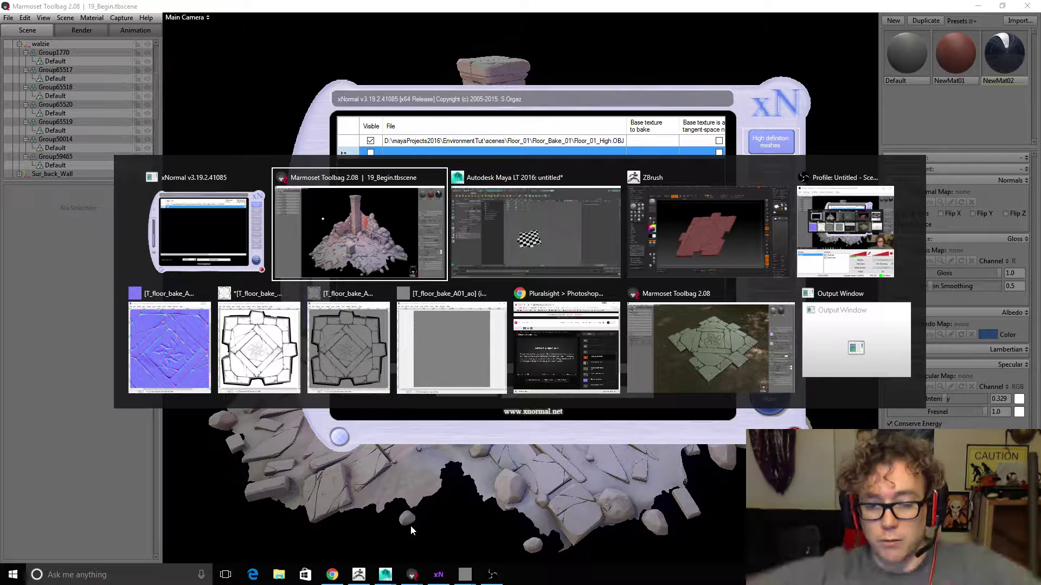
# Step: Unhide A04_FloorPiece and Floor_01_High45723 in Maya LT and orbit to check them against the tile
pyautogui.moveTo(395, 574)
pyautogui.click(454, 531)
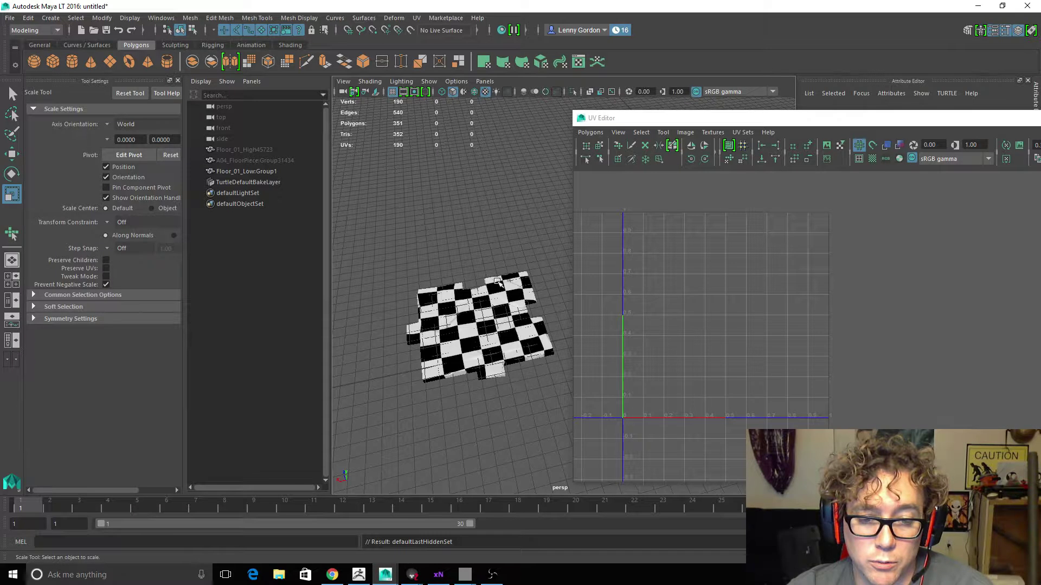
pyautogui.click(296, 171)
pyautogui.click(296, 161)
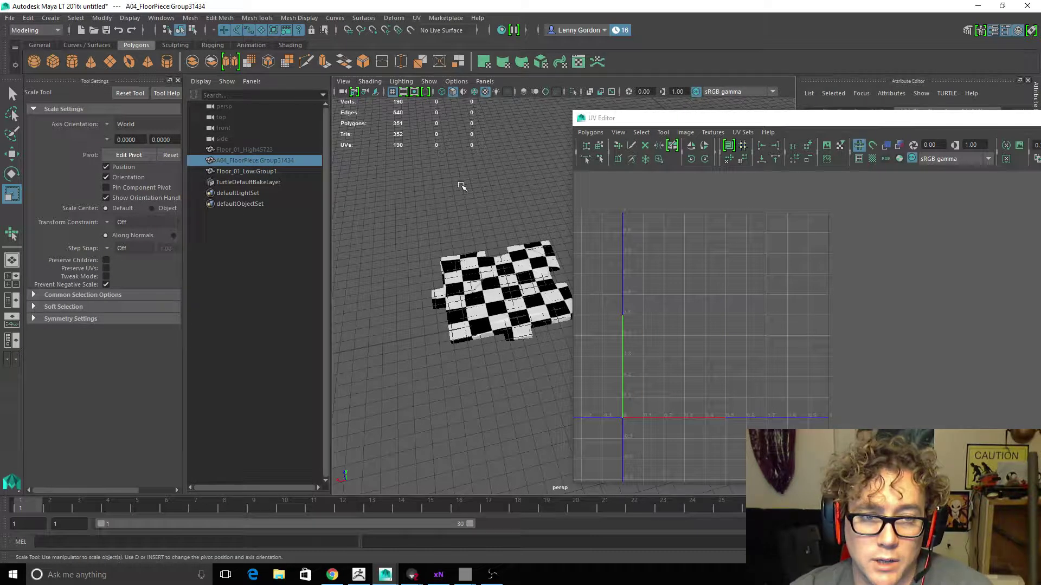
pyautogui.hotkey('shift', 'h')
pyautogui.hotkey('ctrl', 'h')
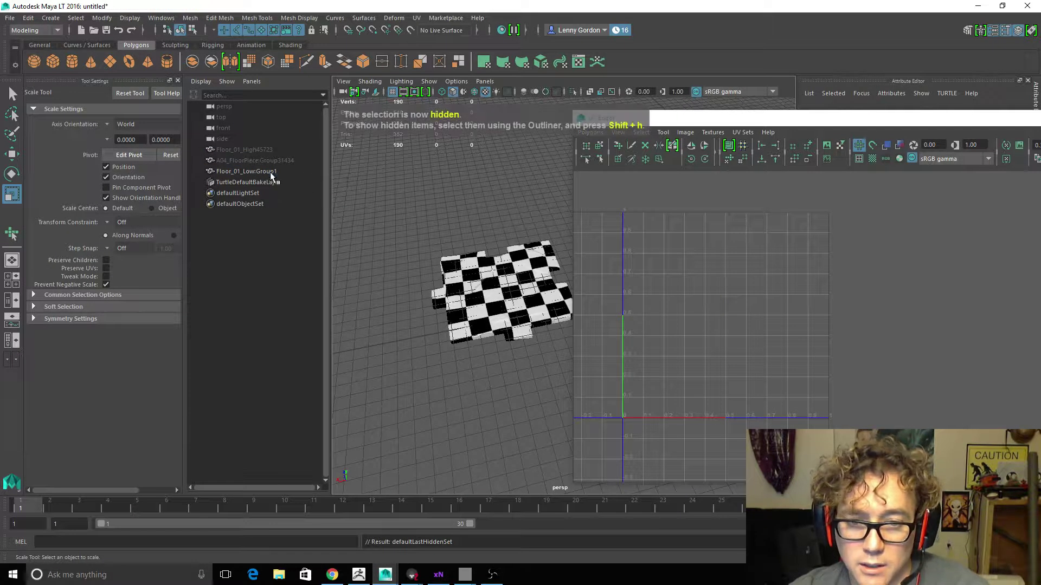
pyautogui.click(255, 150)
pyautogui.hotkey('shift', 'h')
pyautogui.keyDown('alt'); pyautogui.moveTo(488, 210); pyautogui.dragTo(480, 295); pyautogui.keyUp('alt')
# Step: Select A04_FloorPiece and Floor_01_High45723 together and hide both again
pyautogui.click(529, 205)
pyautogui.click(493, 260)
pyautogui.scroll(3, 488, 321)
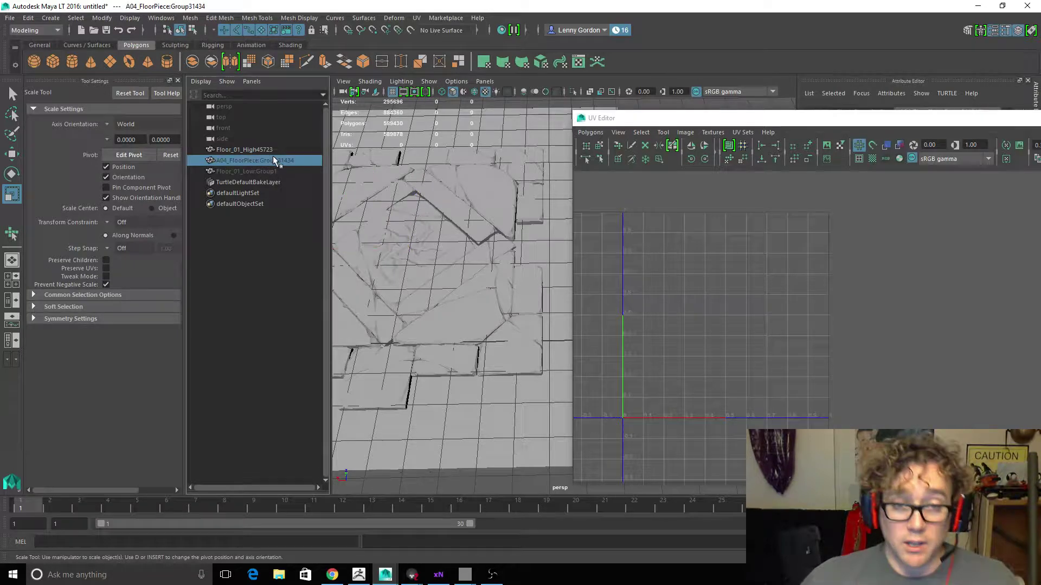
pyautogui.click(279, 173)
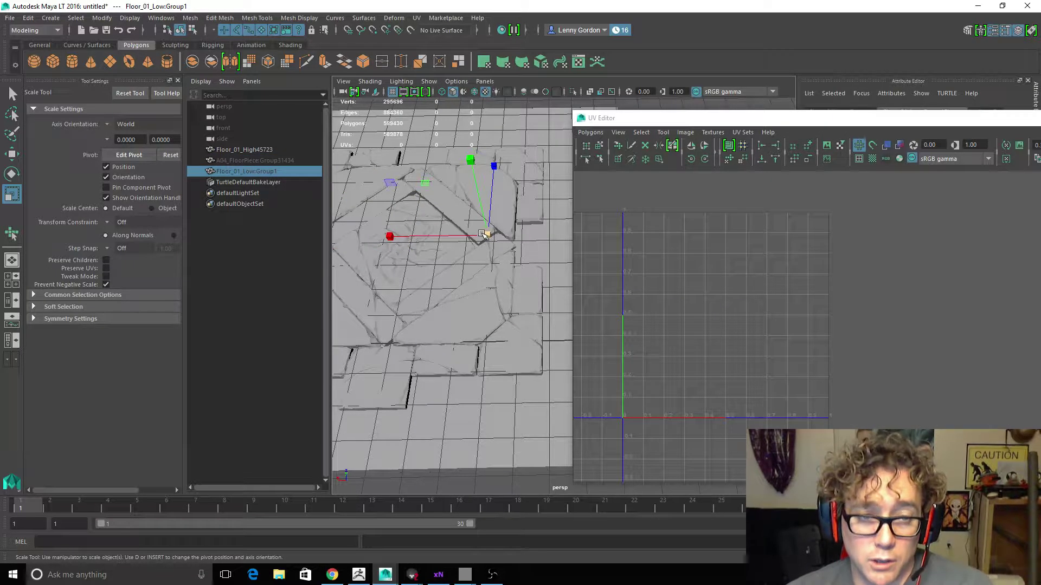
pyautogui.click(251, 160)
pyautogui.keyDown('shift'); pyautogui.click(263, 150); pyautogui.keyUp('shift')
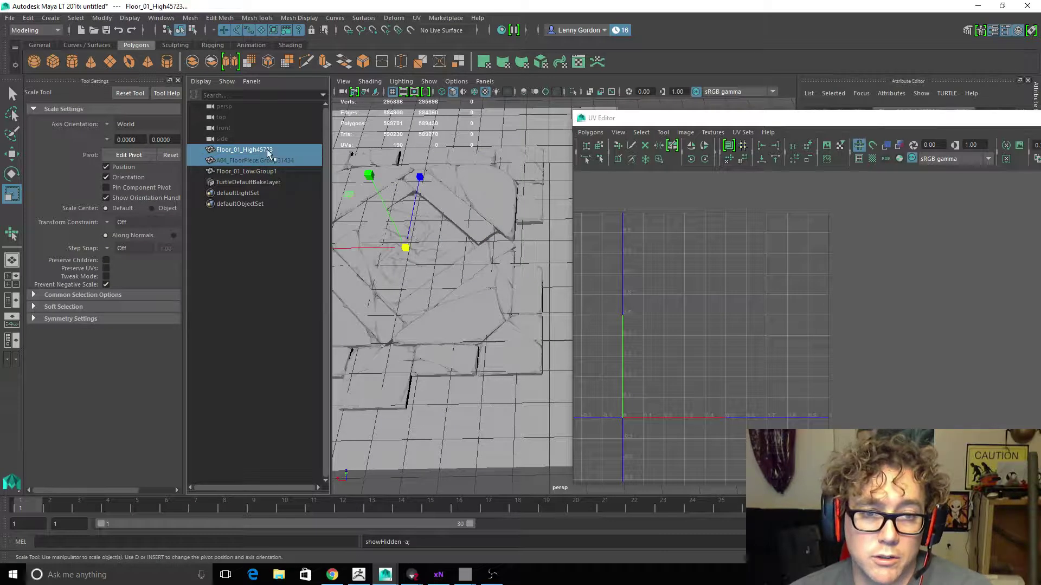
pyautogui.hotkey('ctrl', 'h')
# Step: Select Floor_01_Low:Group1 and widen the UV Editor to show its UV layout
pyautogui.click(273, 173)
pyautogui.keyDown('alt'); pyautogui.moveTo(408, 197); pyautogui.dragTo(420, 166); pyautogui.keyUp('alt')
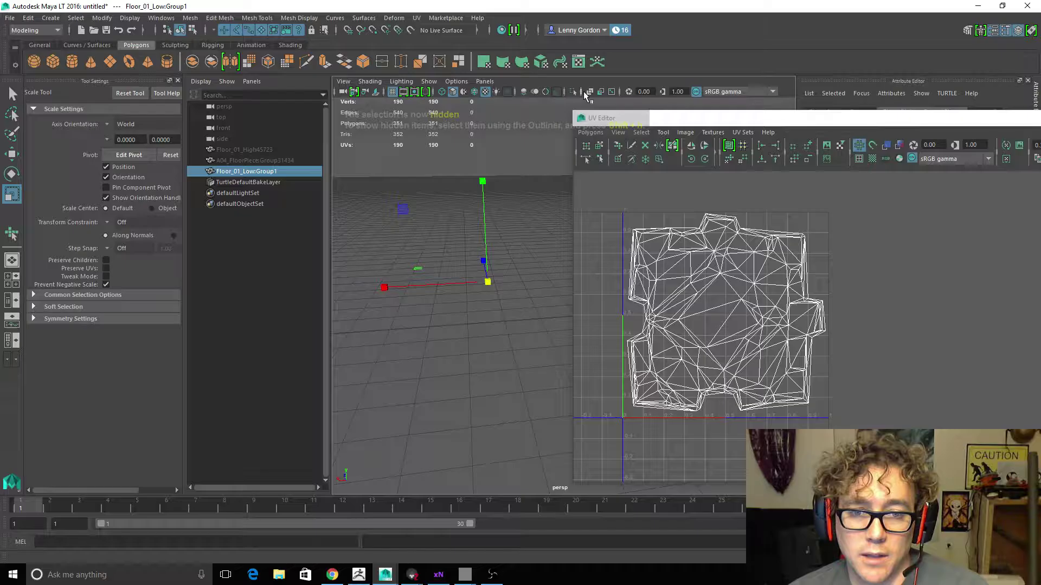
pyautogui.moveTo(999, 122); pyautogui.dragTo(766, 134)
# Step: Put away the UV Editor, unhide A04_FloorPiece:Group31434 and display it as wireframe
pyautogui.click(869, 134)
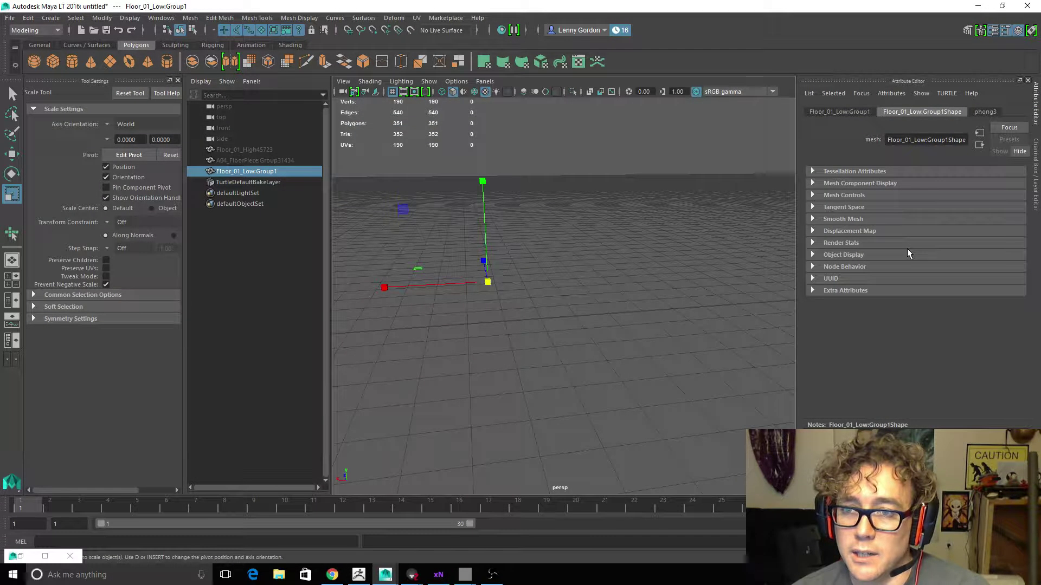
pyautogui.hotkey('ctrl', 'a')
pyautogui.click(282, 159)
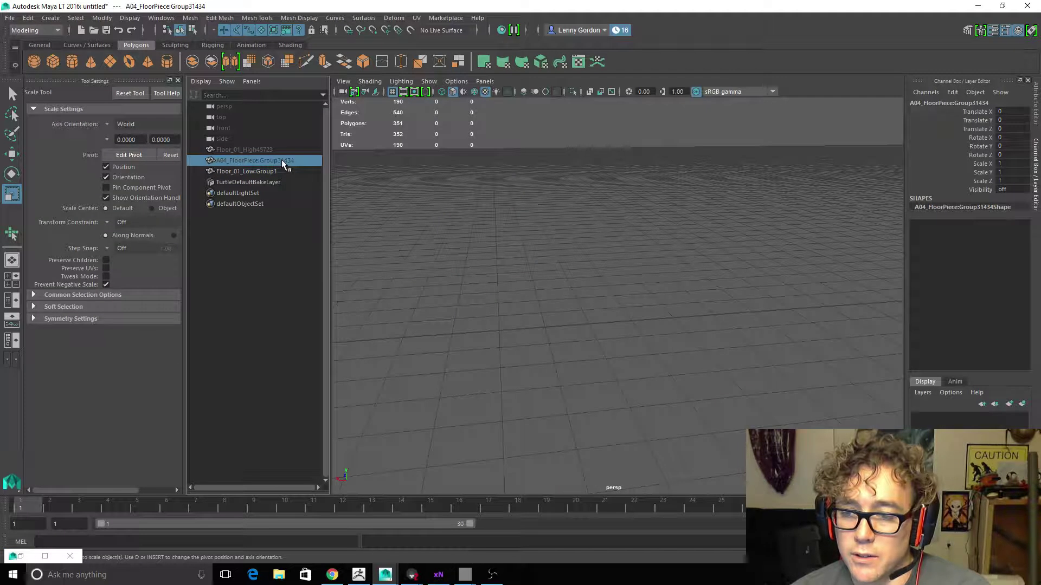
pyautogui.hotkey('shift', 'h')
pyautogui.keyDown('alt'); pyautogui.moveTo(554, 248); pyautogui.dragTo(646, 181); pyautogui.keyUp('alt')
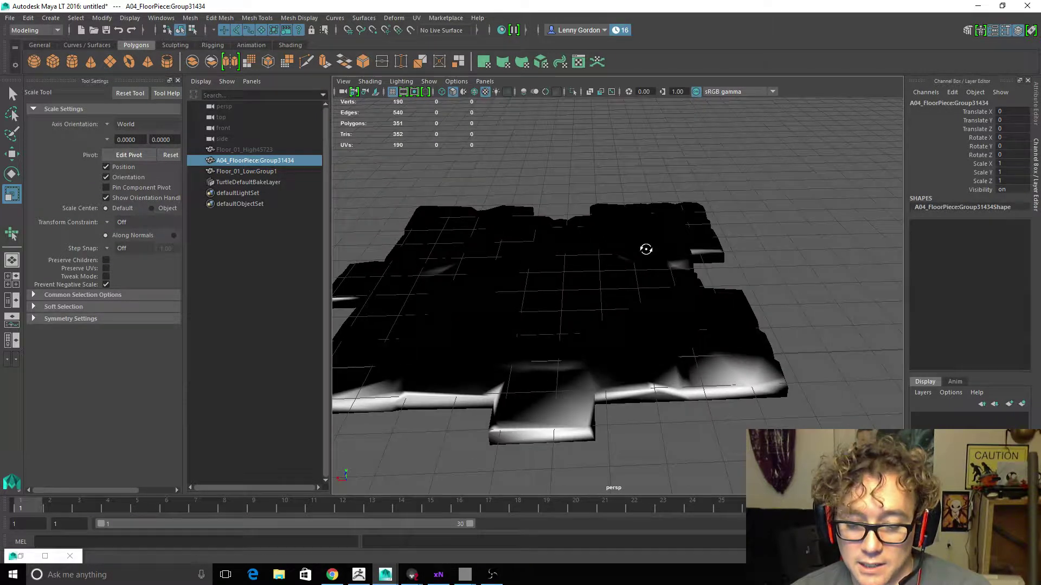
pyautogui.press('4')
# Step: Orbit around the wireframe floor mesh from top-down and low angles, then bring xNormal forward
pyautogui.moveTo(641, 246)
pyautogui.keyDown('alt'); pyautogui.mouseDown()
pyautogui.moveTo(641, 227)
pyautogui.moveTo(607, 253)
pyautogui.moveTo(623, 279)
pyautogui.moveTo(643, 269)
pyautogui.mouseUp(); pyautogui.keyUp('alt')
pyautogui.scroll(5, 644, 269)
pyautogui.keyDown('alt'); pyautogui.moveTo(643, 269); pyautogui.dragTo(555, 283, button='middle'); pyautogui.keyUp('alt')
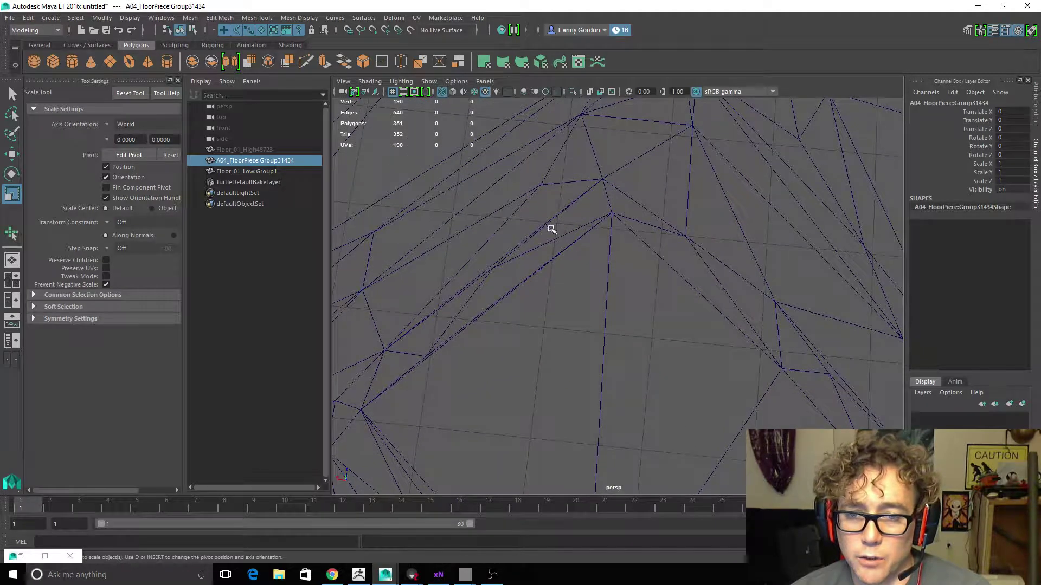
pyautogui.scroll(-5, 455, 261)
pyautogui.keyDown('alt'); pyautogui.moveTo(430, 226); pyautogui.dragTo(595, 232, button='middle'); pyautogui.keyUp('alt')
pyautogui.keyDown('alt'); pyautogui.moveTo(599, 321); pyautogui.dragTo(712, 327); pyautogui.keyUp('alt')
pyautogui.scroll(3, 712, 327)
pyautogui.scroll(-5, 588, 262)
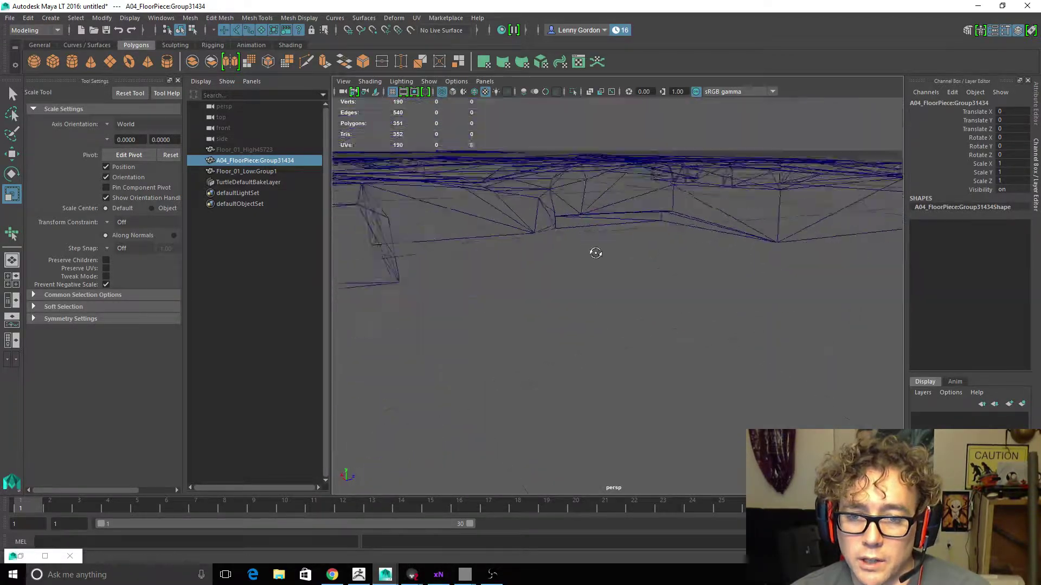
pyautogui.keyDown('alt'); pyautogui.moveTo(588, 251); pyautogui.dragTo(562, 309); pyautogui.keyUp('alt')
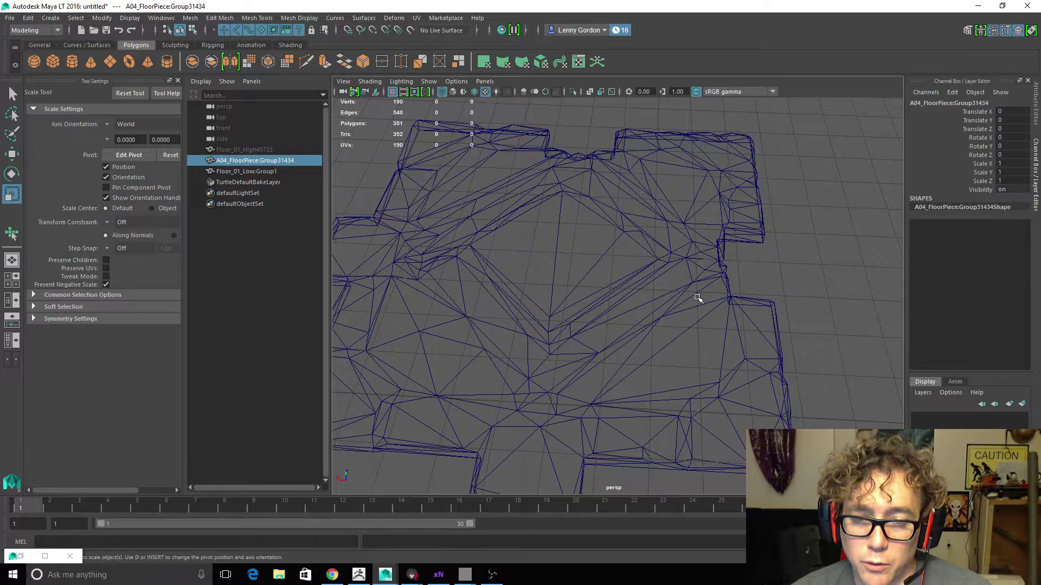
pyautogui.scroll(-5, 696, 299)
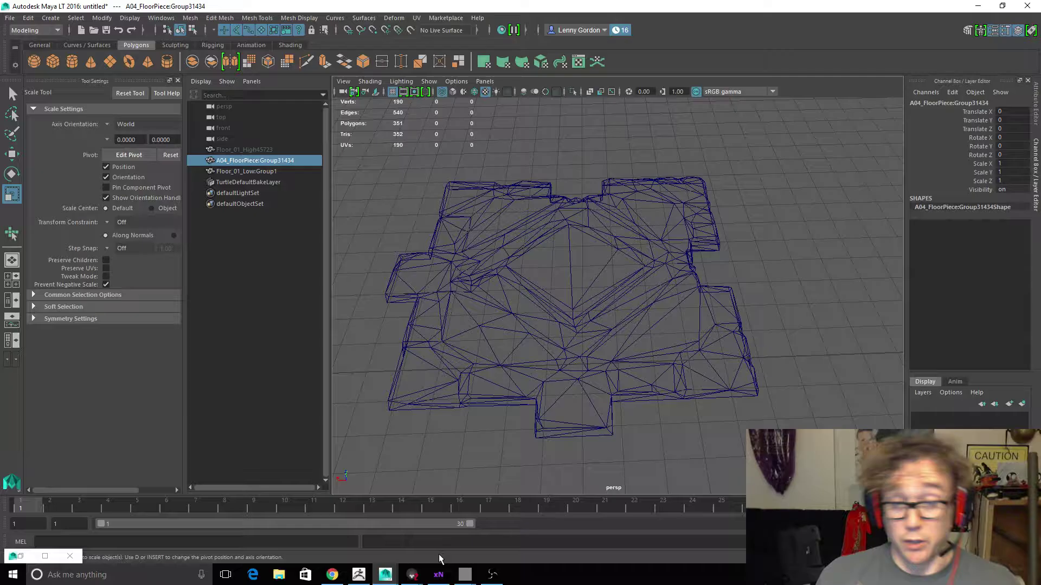
pyautogui.click(438, 575)
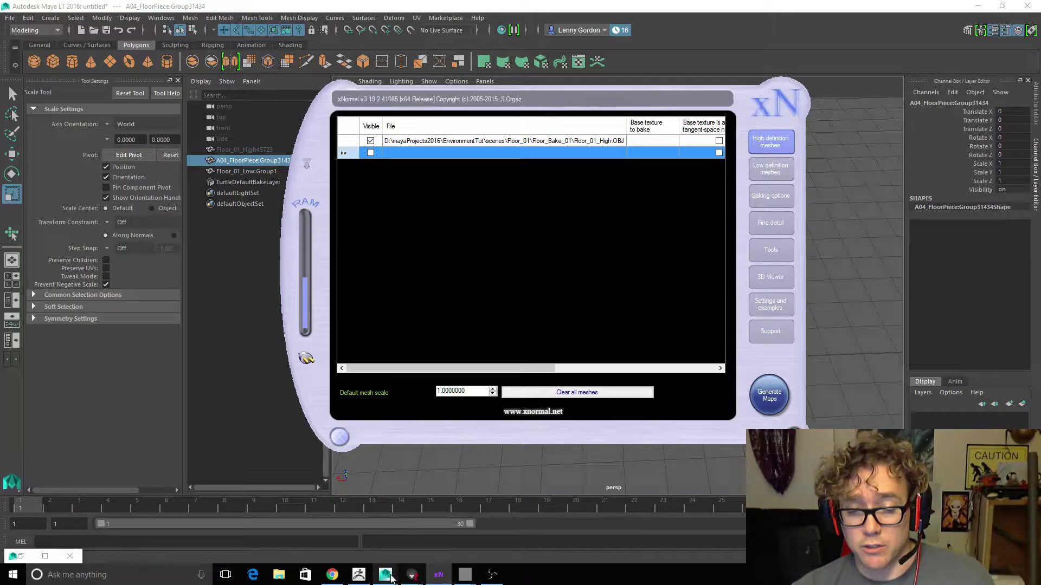
# Step: Bring up the GIMP windows for the T_floor_bake_A01_Norm and T_floor_bake_A01_Diff textures
pyautogui.moveTo(465, 574)
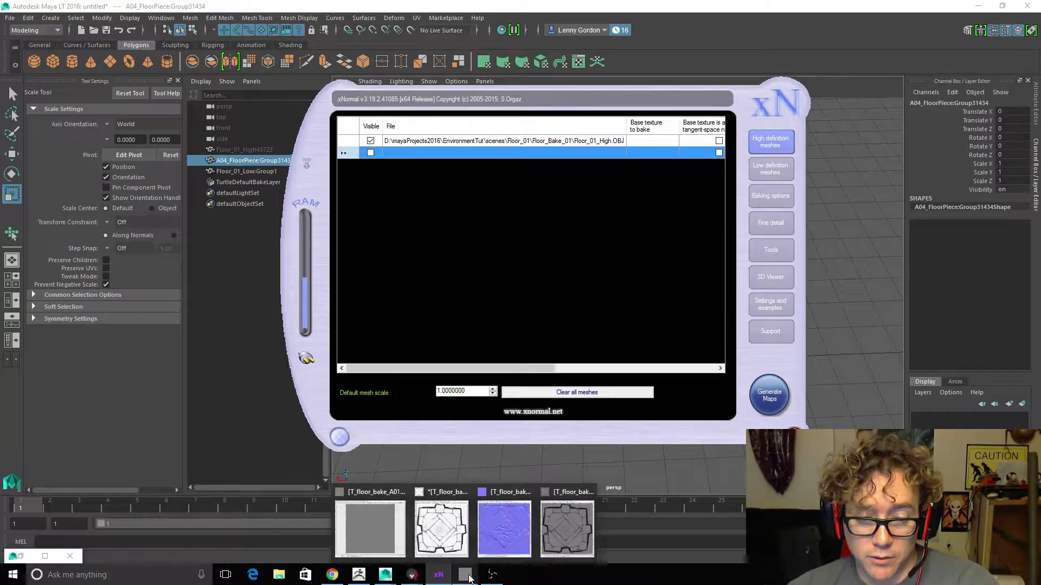
pyautogui.click(454, 542)
pyautogui.click(517, 532)
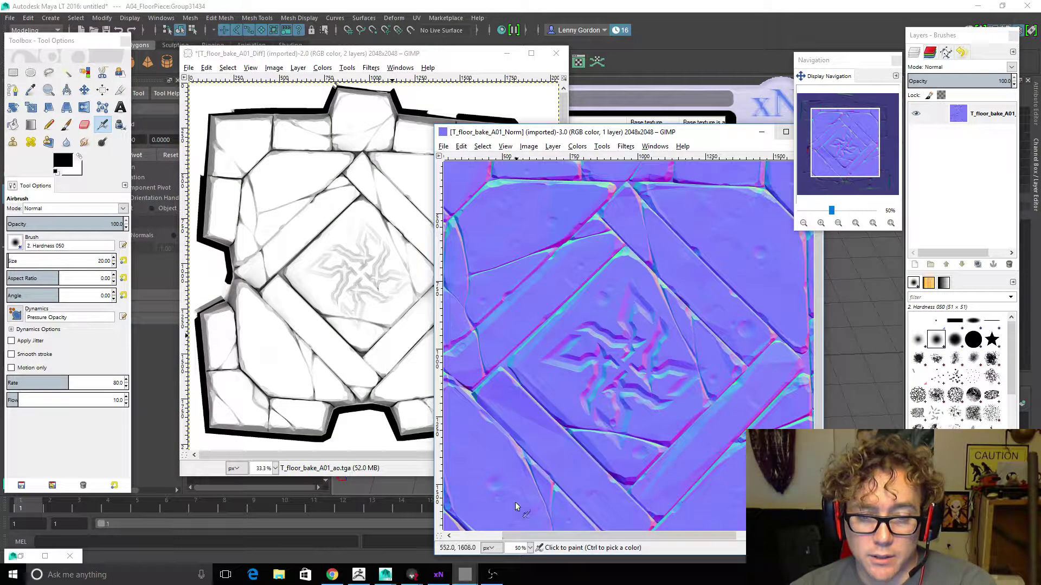
pyautogui.click(472, 117)
# Step: Shrink-wrap the Diff image at 50% zoom and move the Norm window up-left beside it
pyautogui.hotkey('ctrl', 'j')
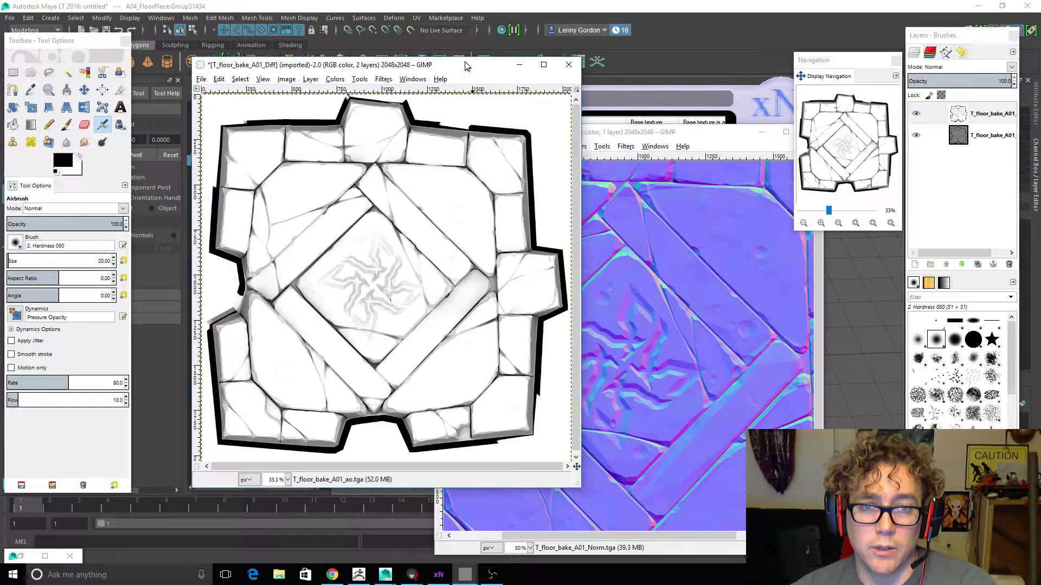
pyautogui.click(890, 222)
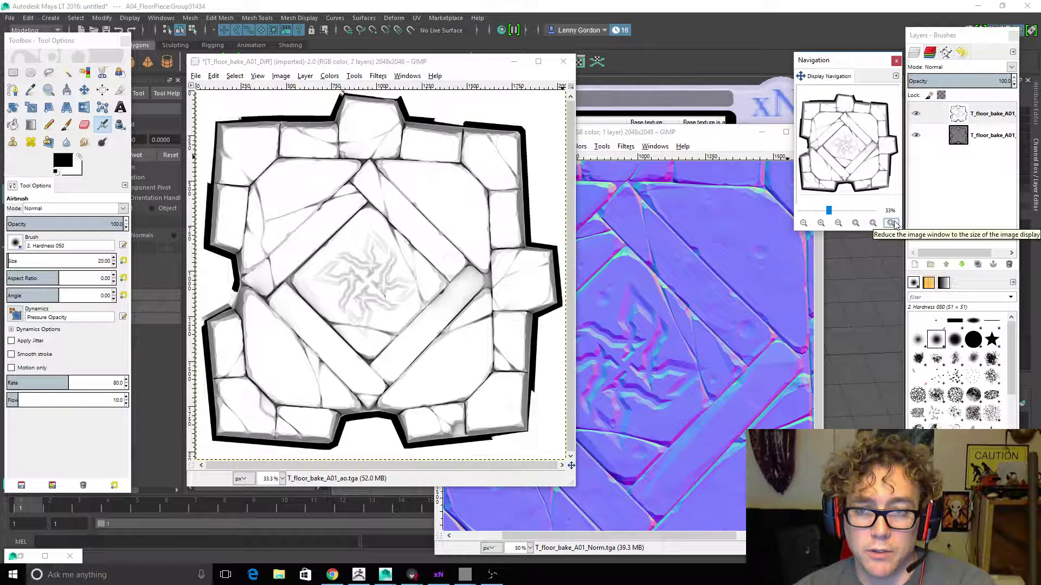
pyautogui.click(822, 223)
pyautogui.moveTo(832, 153); pyautogui.dragTo(851, 139)
pyautogui.click(686, 130)
pyautogui.moveTo(686, 130); pyautogui.dragTo(616, 95)
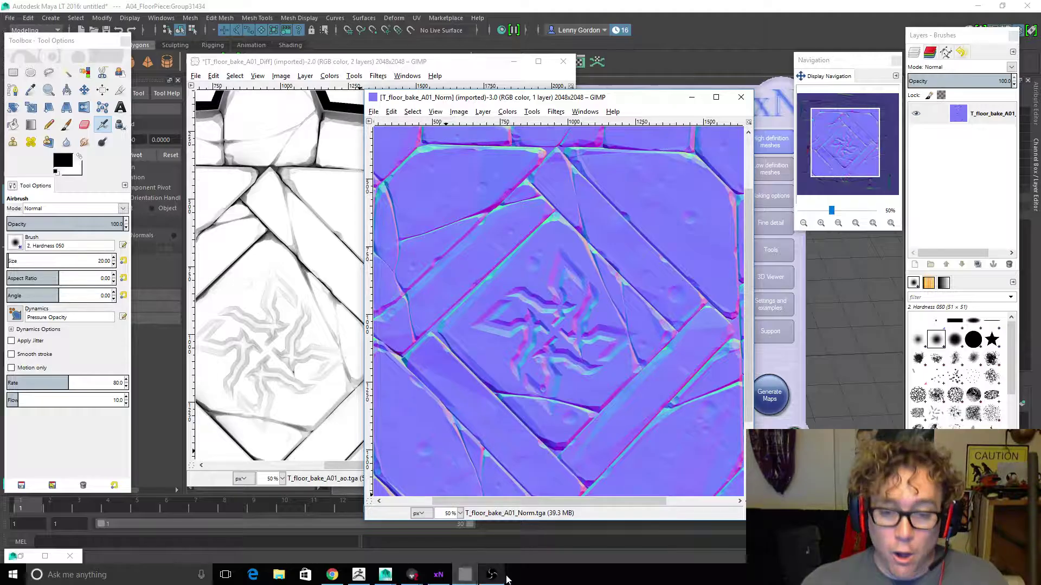
# Step: Rotate the Marmoset sky lighting until the floor tile sits mostly in shade, glancing at the GIMP Diff texture
pyautogui.click(476, 538)
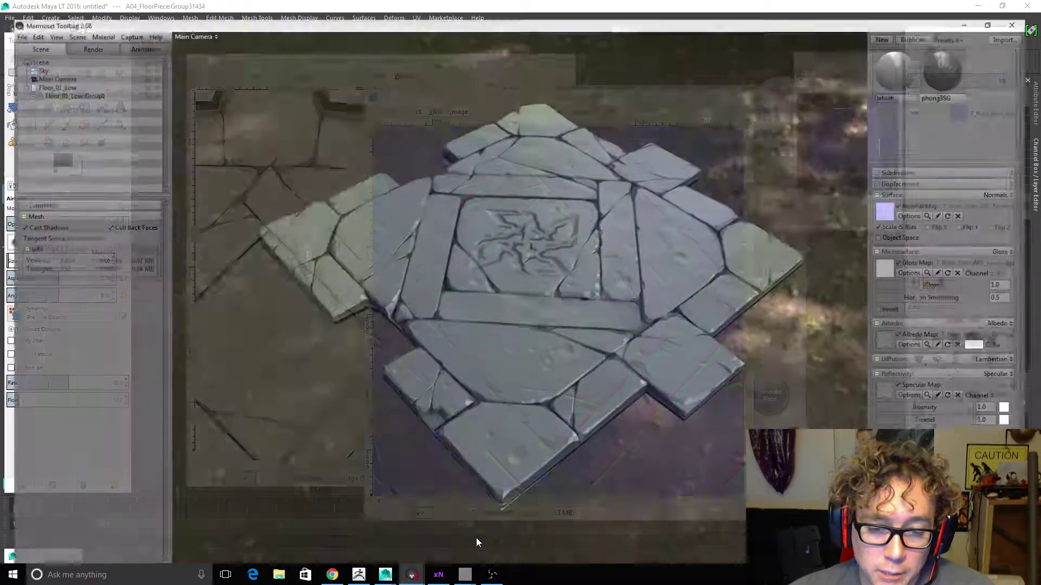
pyautogui.keyDown('shift'); pyautogui.moveTo(657, 447); pyautogui.dragTo(697, 477); pyautogui.keyUp('shift')
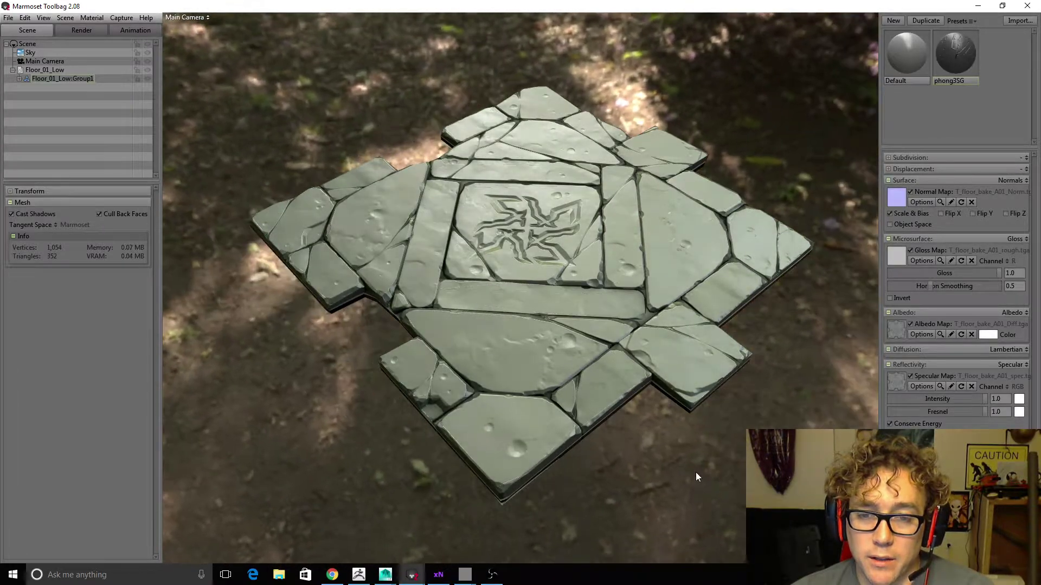
pyautogui.click(465, 574)
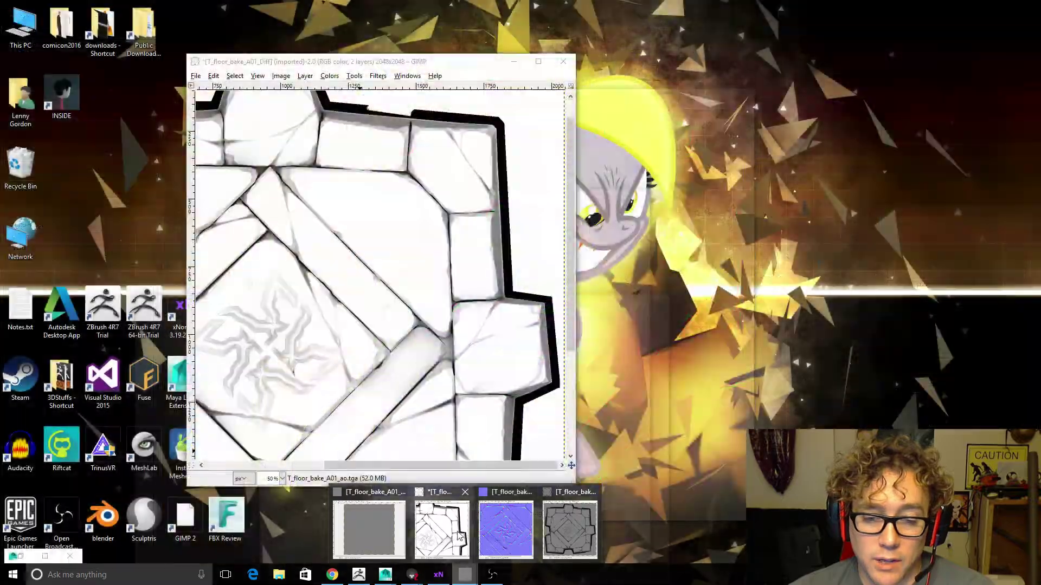
pyautogui.click(454, 531)
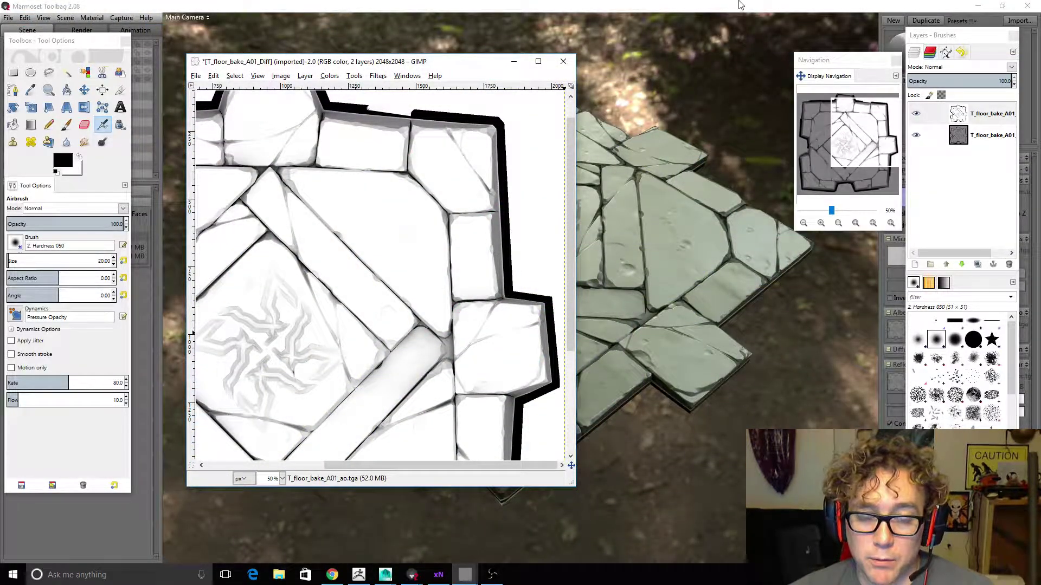
pyautogui.click(738, 185)
pyautogui.keyDown('shift'); pyautogui.moveTo(738, 185); pyautogui.dragTo(750, 226); pyautogui.keyUp('shift')
pyautogui.press('w')
pyautogui.press('w')
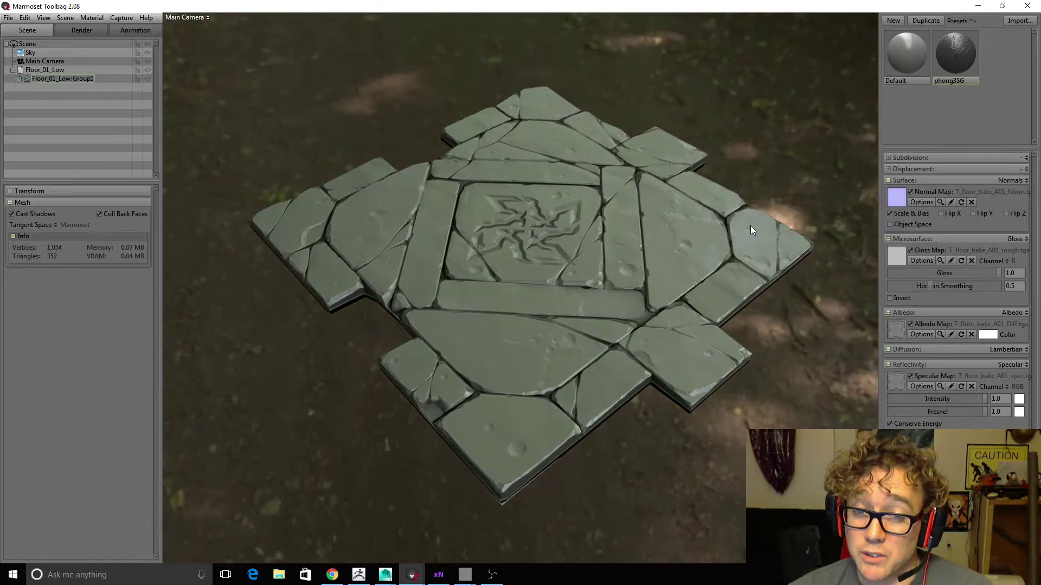
pyautogui.press('w')
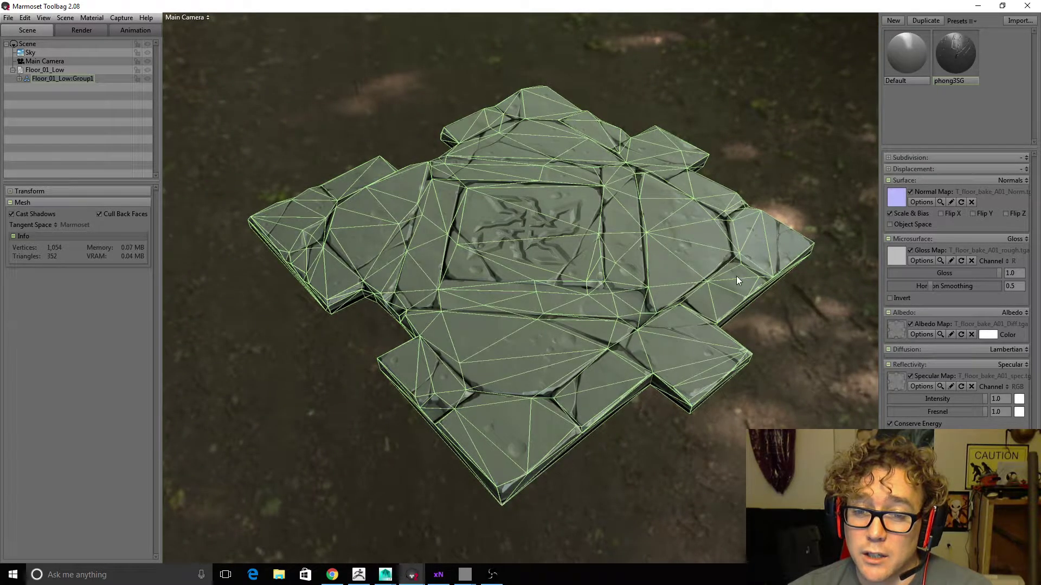
pyautogui.click(861, 197)
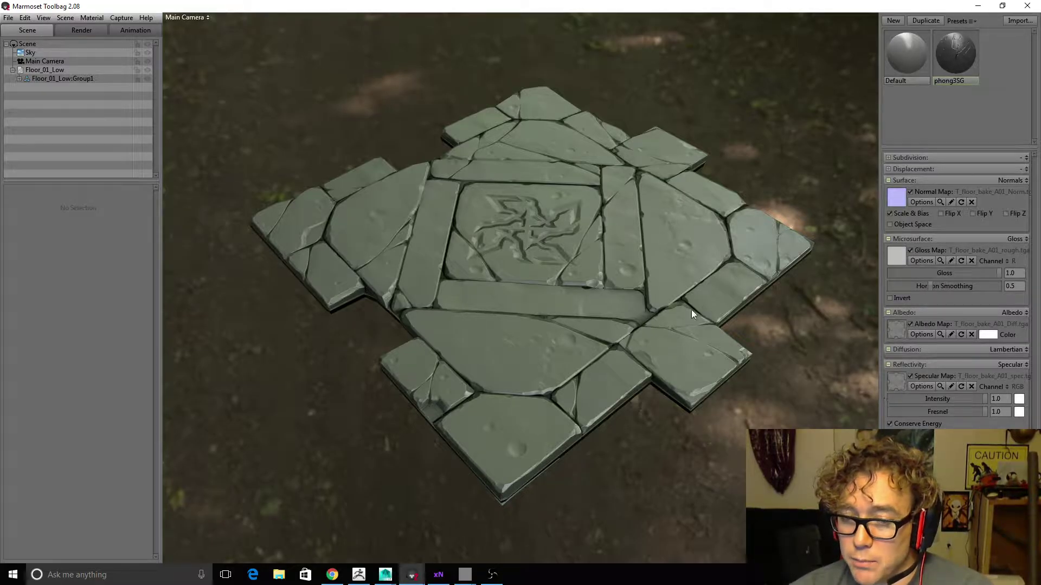
pyautogui.click(735, 268)
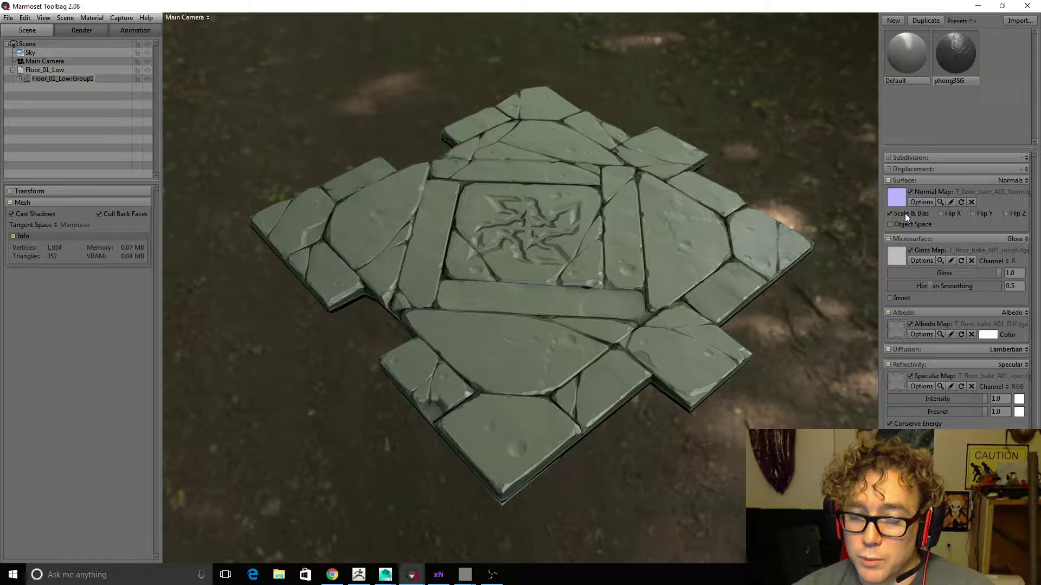
pyautogui.click(911, 191)
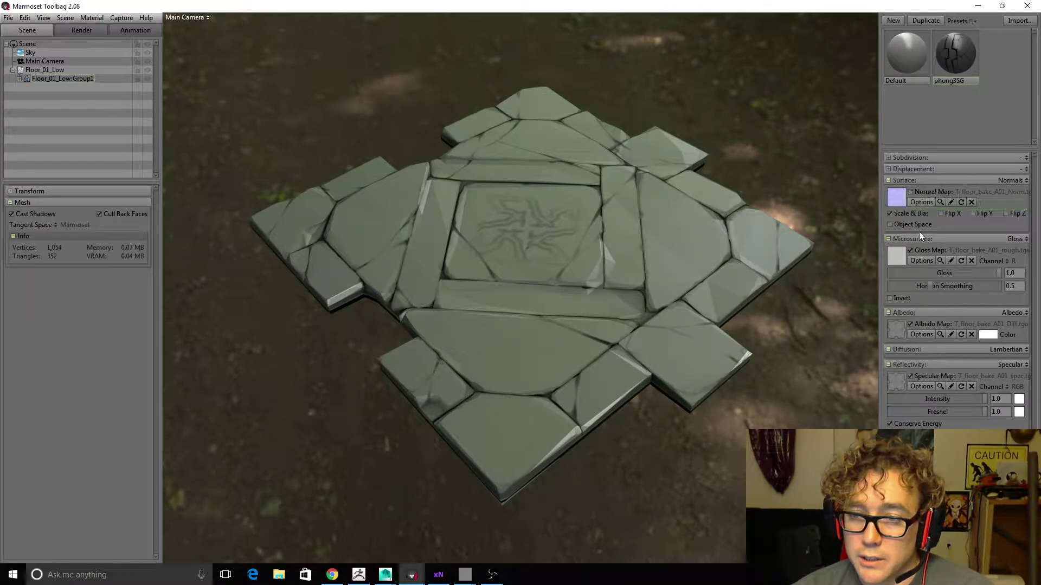
pyautogui.click(910, 324)
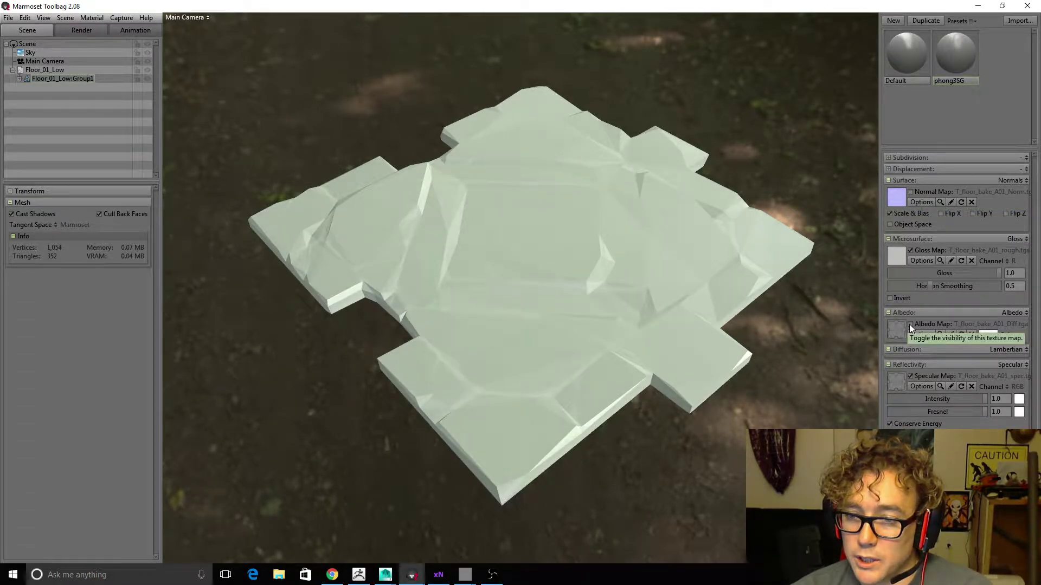
pyautogui.click(910, 324)
pyautogui.click(911, 191)
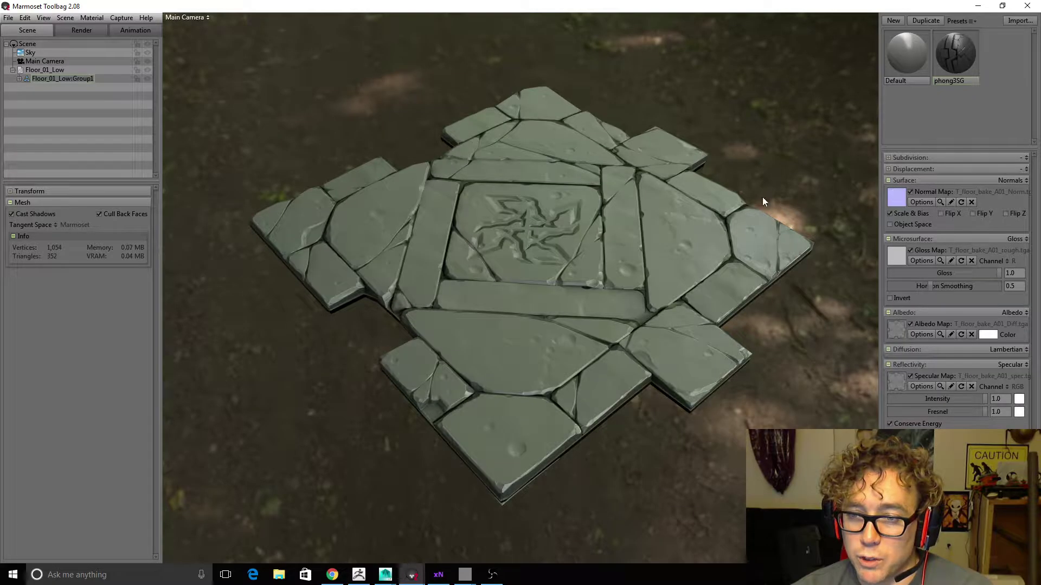